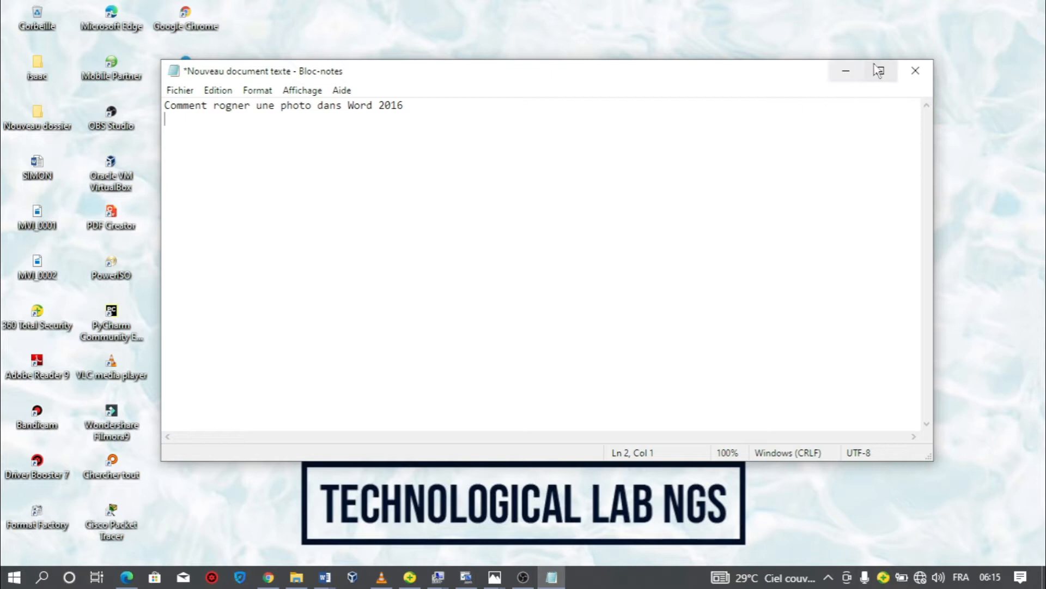
- Add the line "1 double clic sur la photo" below the title in the Notepad note, leaving a blank line between them
left_click(846, 71)
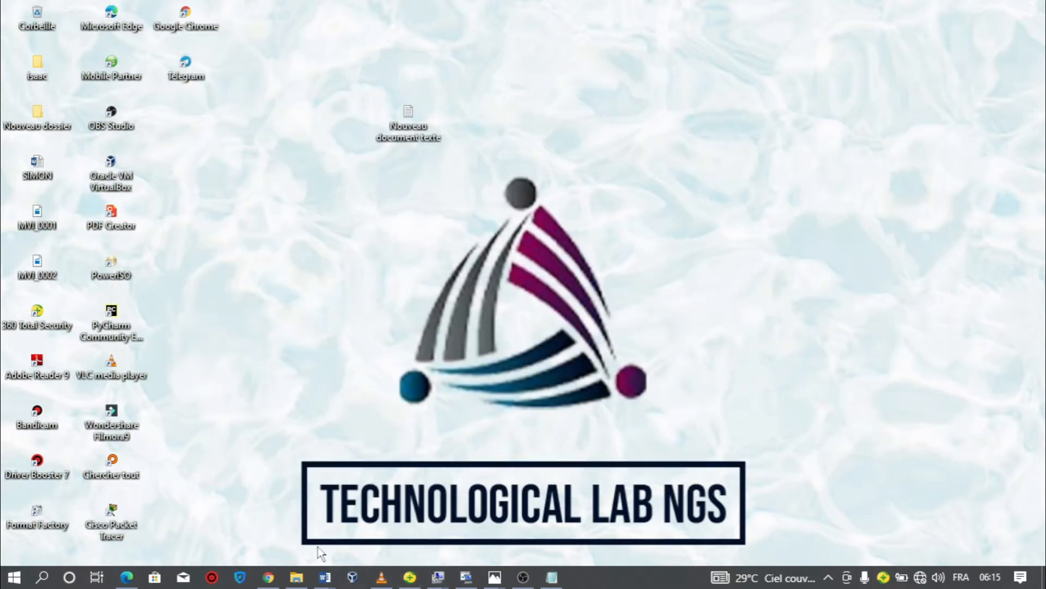
left_click(552, 577)
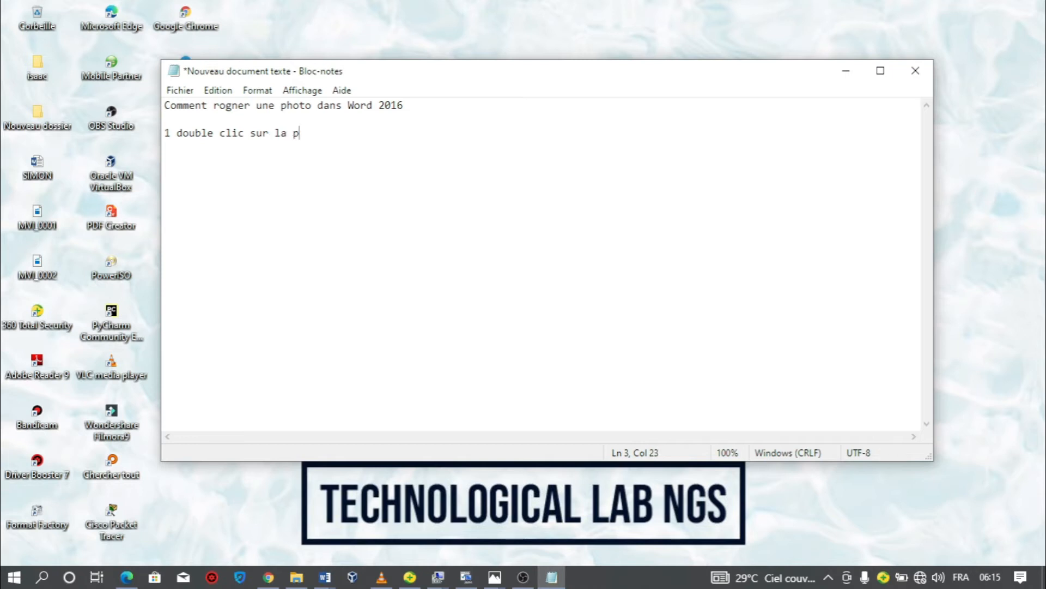
type("tos")
left_click(915, 70)
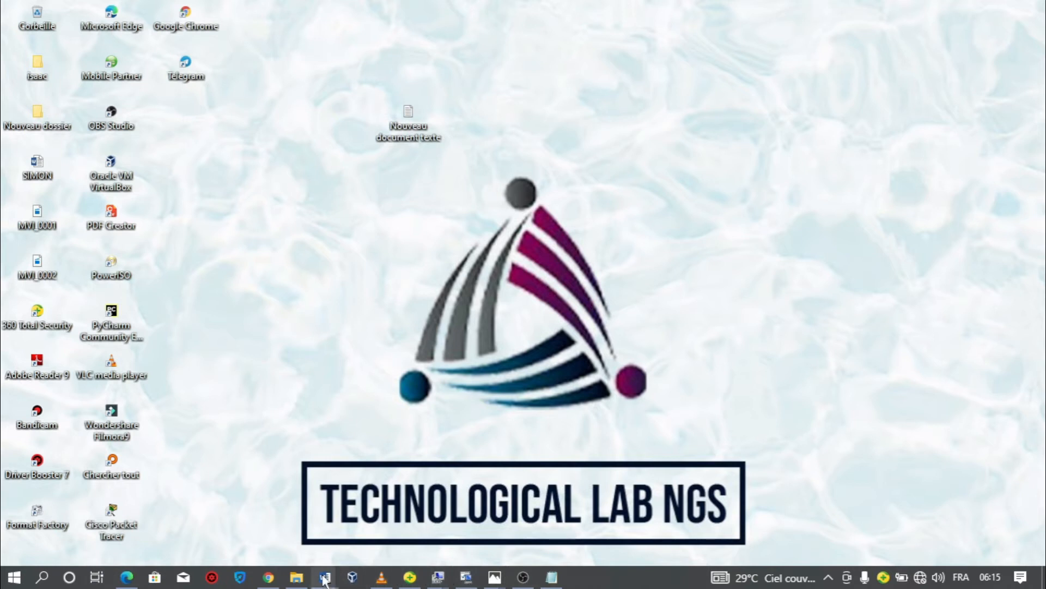
- Switch to the Word document with the two portraits and undo the last edit to its empty paragraphs
mouse_move(325, 579)
left_click(572, 521)
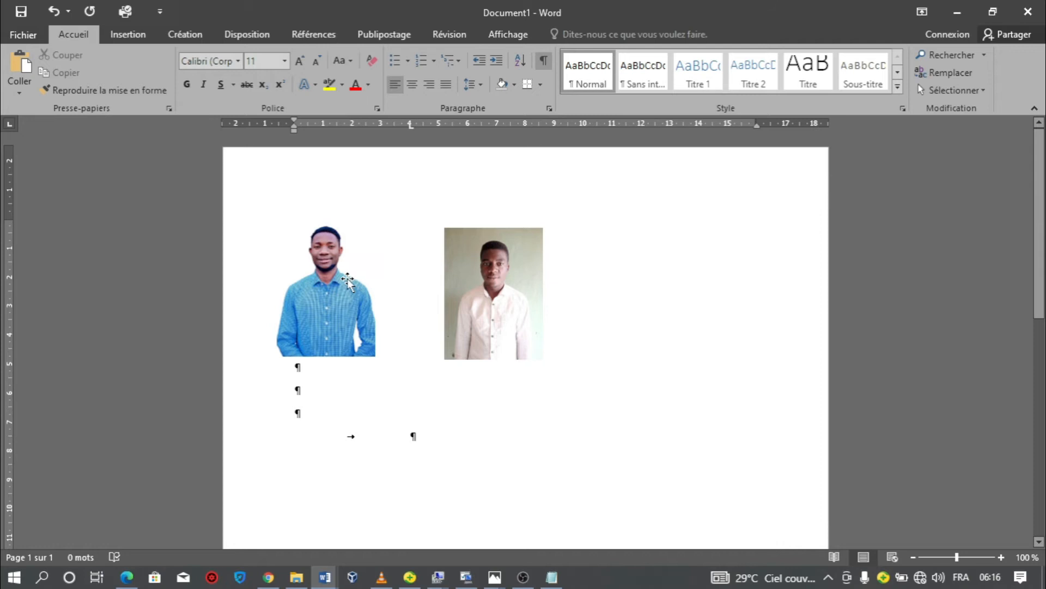
key("ctrl+z")
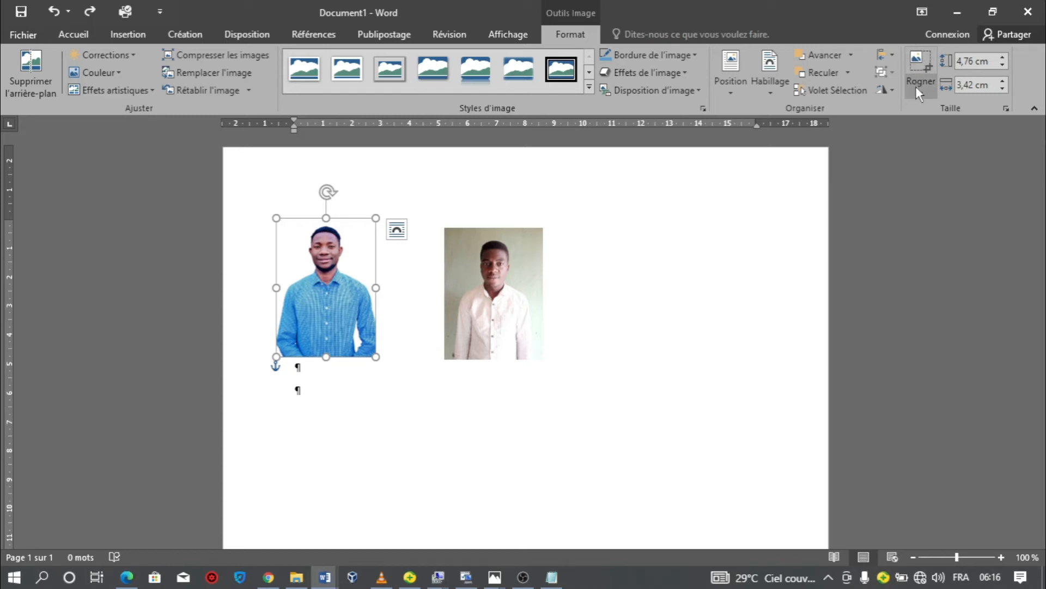
- Crop the blue-shirt portrait to head and shoulders, about 2.91 cm high by 2.78 cm wide
left_click(914, 62)
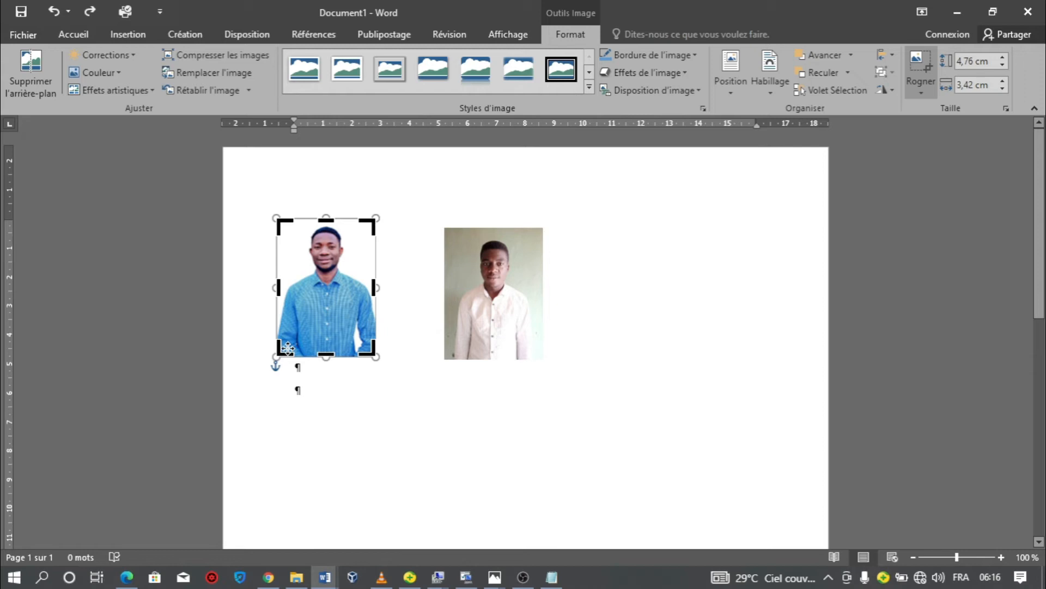
left_click_drag(279, 353, 286, 314)
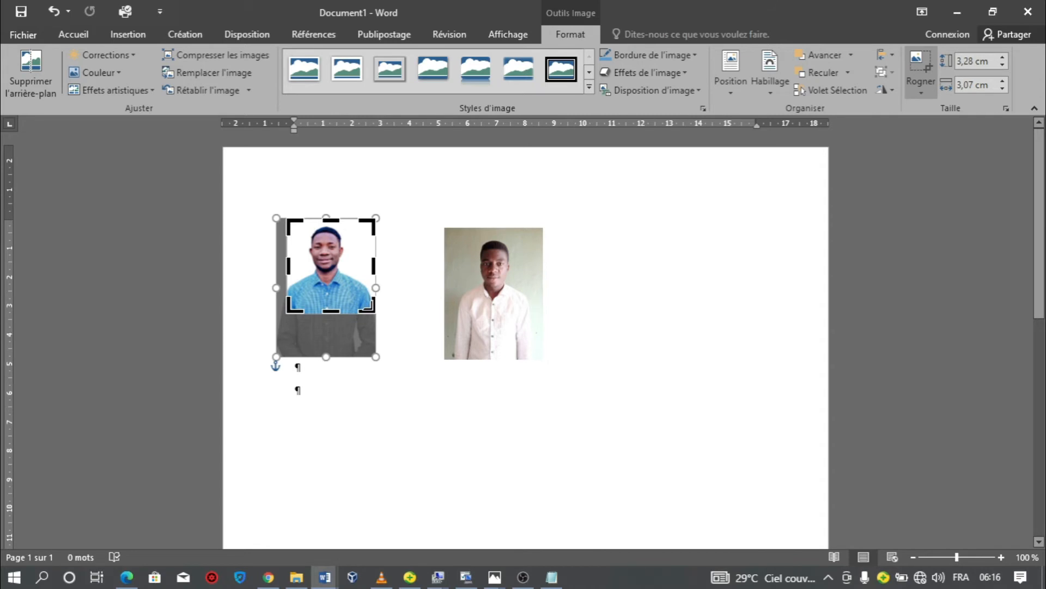
left_click_drag(372, 306, 368, 303)
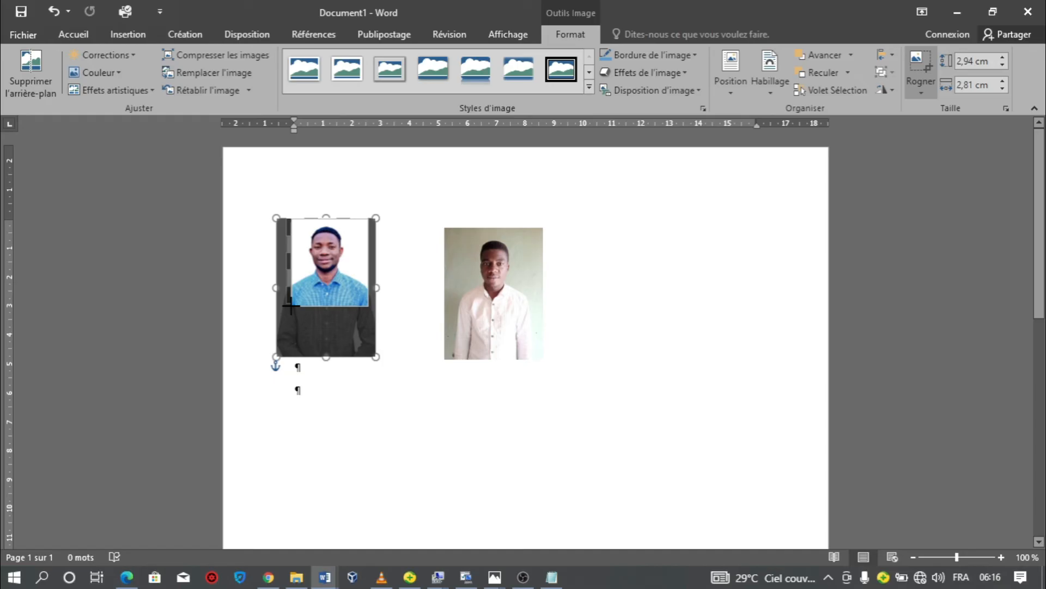
left_click_drag(296, 299, 289, 301)
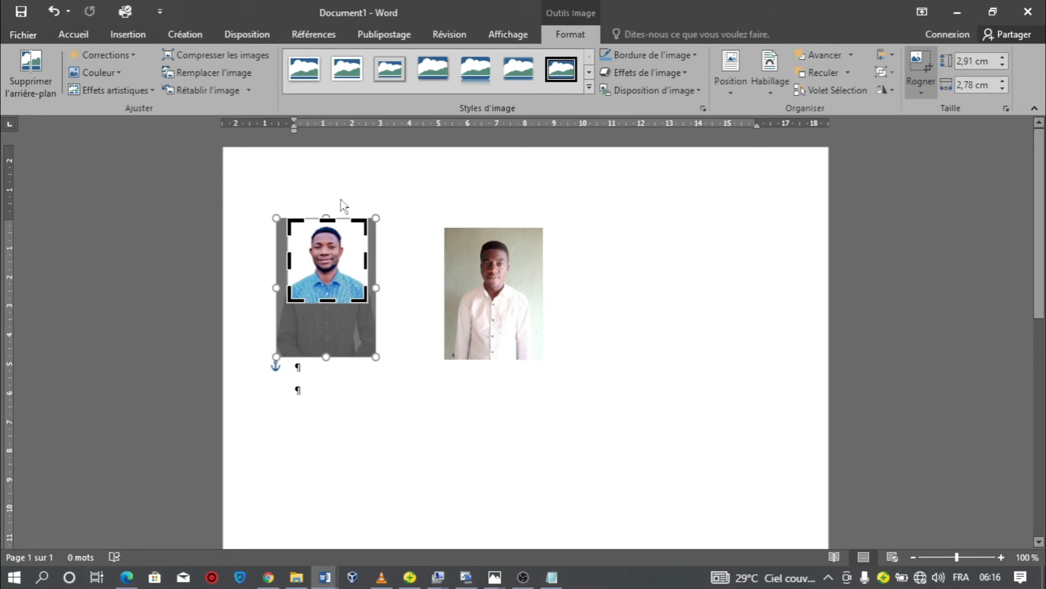
left_click(919, 69)
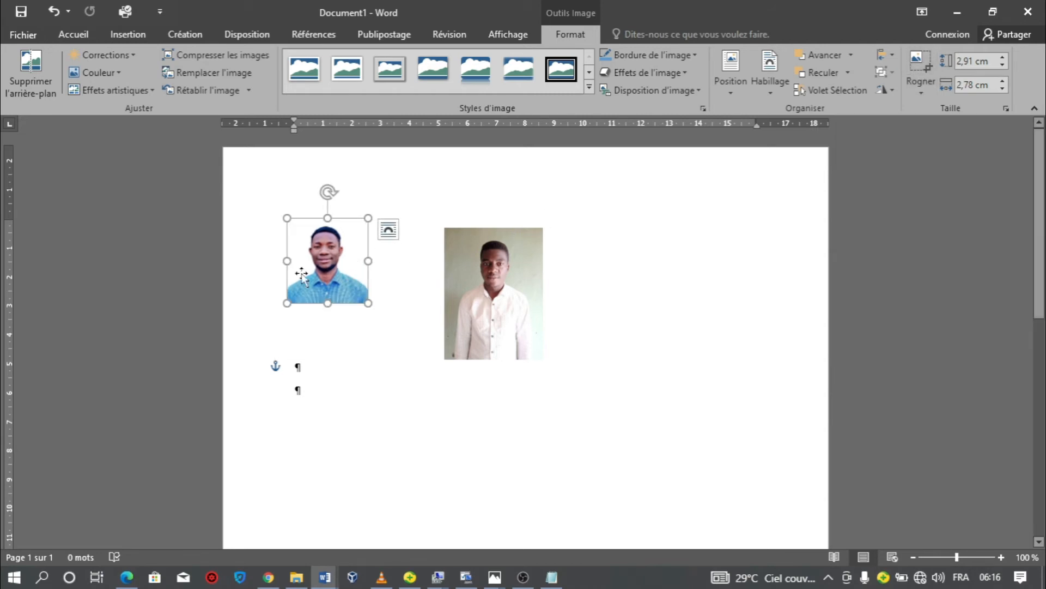
- Enlarge the blue-shirt portrait slightly and shift the white-shirt portrait a little closer to it
left_click_drag(330, 303, 373, 314)
left_click(502, 286)
left_click_drag(501, 286, 491, 277)
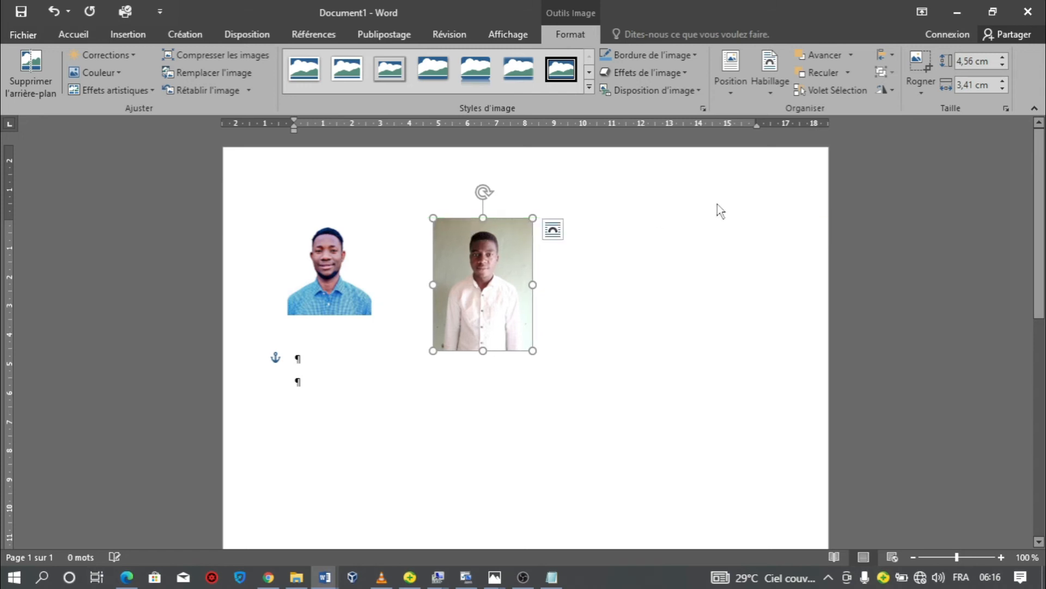
- Crop the white-shirt portrait to head and shoulders, about 2.91 cm high by 2.49 cm wide
left_click(920, 64)
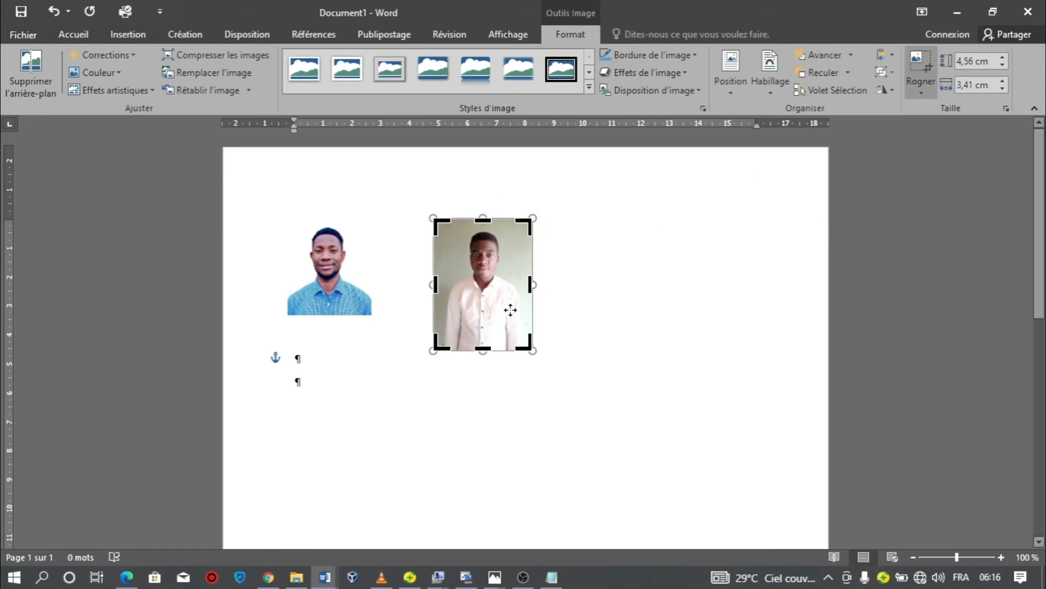
left_click_drag(439, 343, 448, 312)
left_click_drag(528, 302, 523, 307)
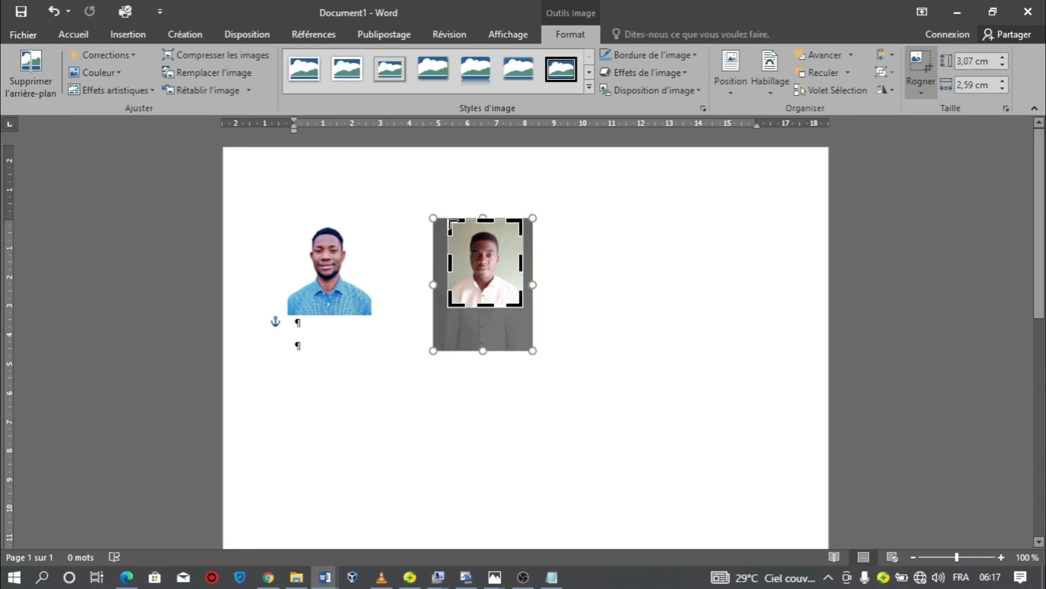
left_click_drag(450, 221, 453, 226)
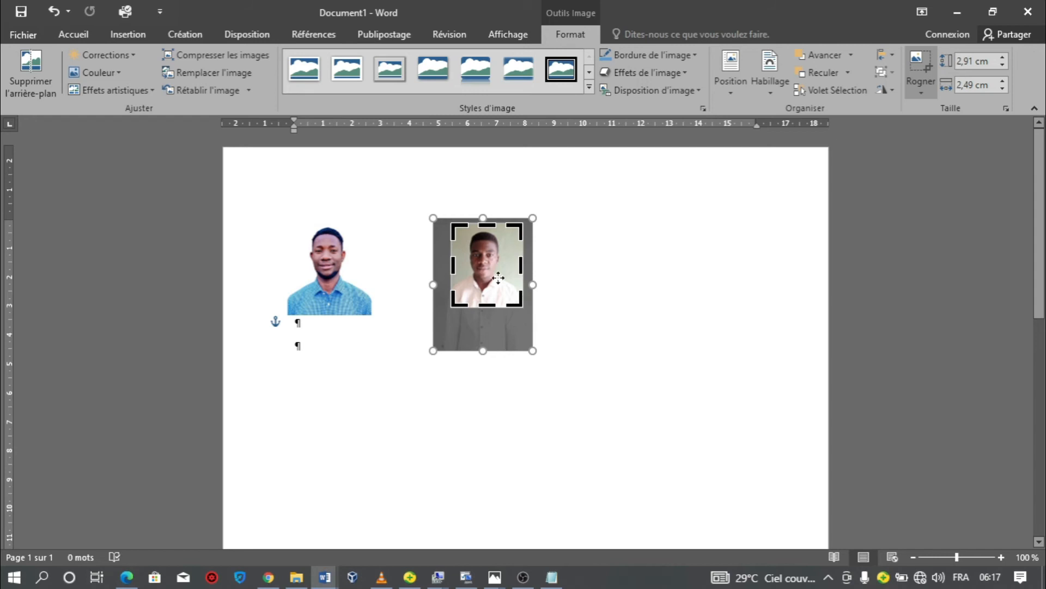
left_click(916, 62)
- Place the white-shirt portrait beside the blue-shirt one and enlarge them to about 3.65 × 2.94 cm and 3.48 × 3.05 cm respectively
left_click_drag(485, 269, 434, 272)
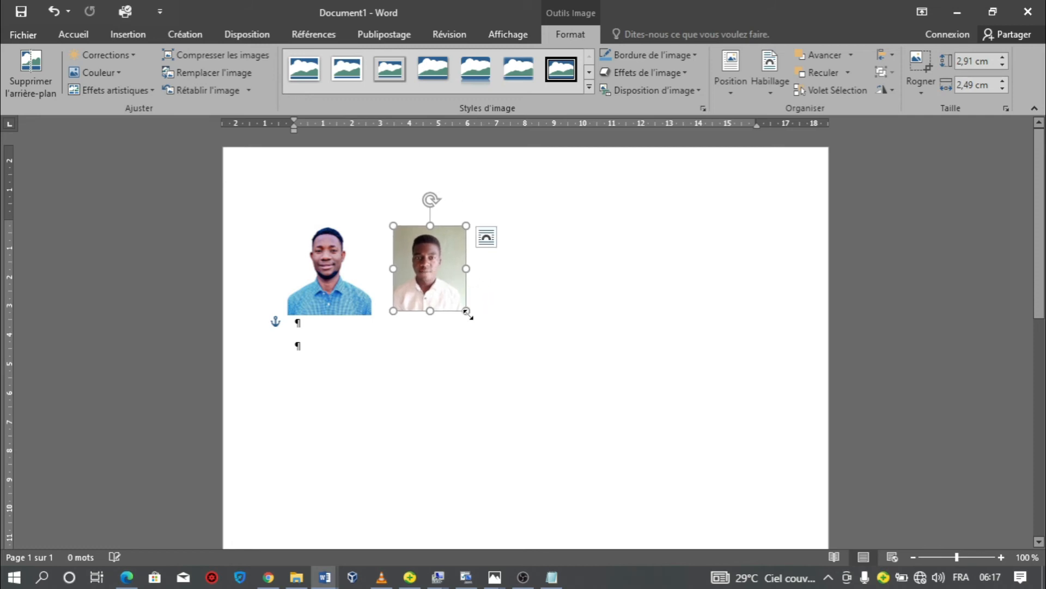
left_click_drag(469, 314, 472, 309)
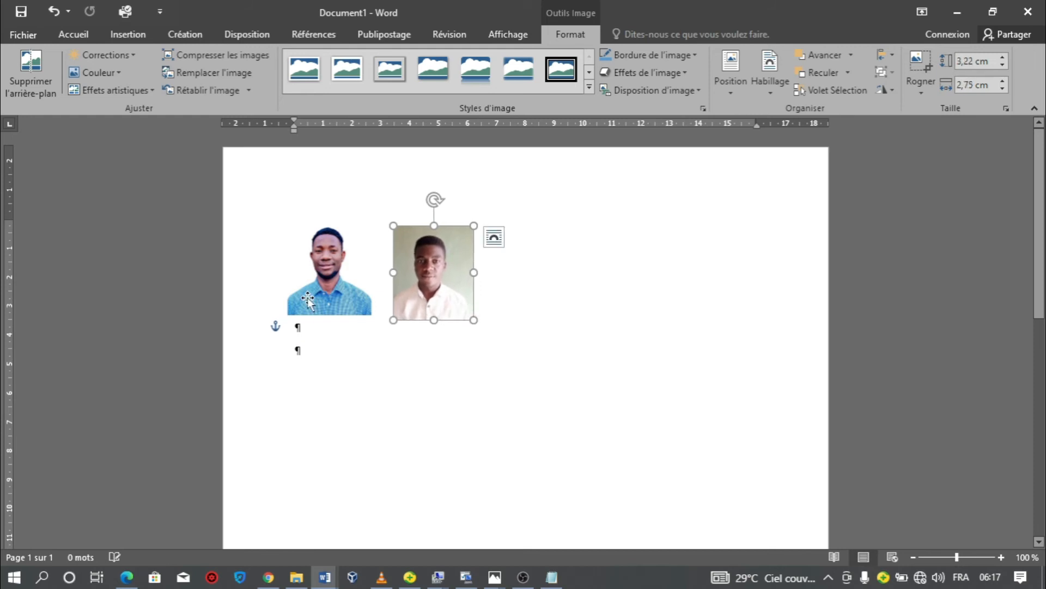
left_click(305, 300)
left_click_drag(363, 317, 376, 320)
left_click(424, 309)
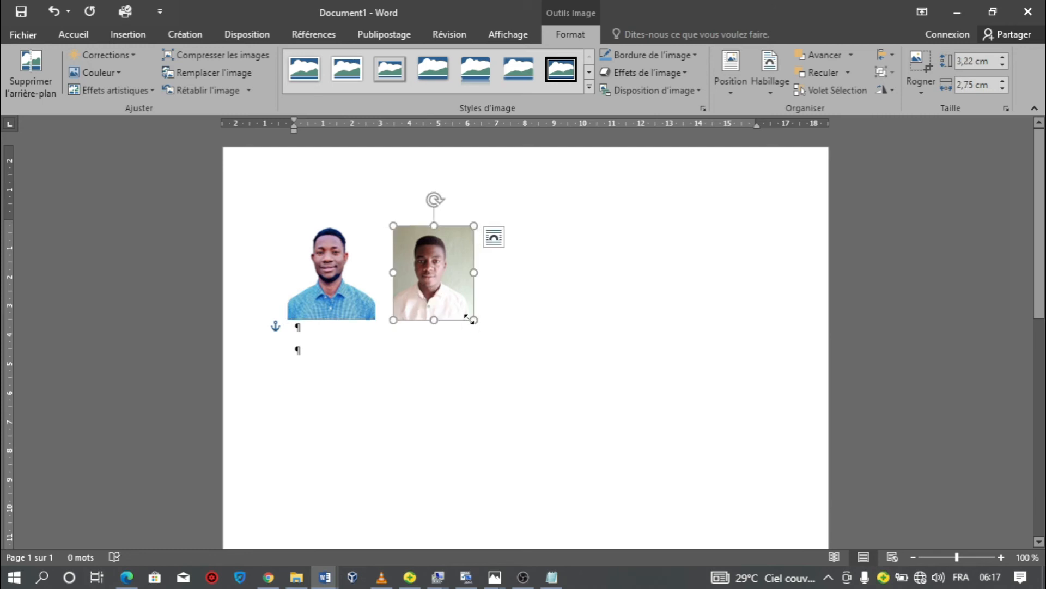
left_click_drag(474, 322, 489, 283)
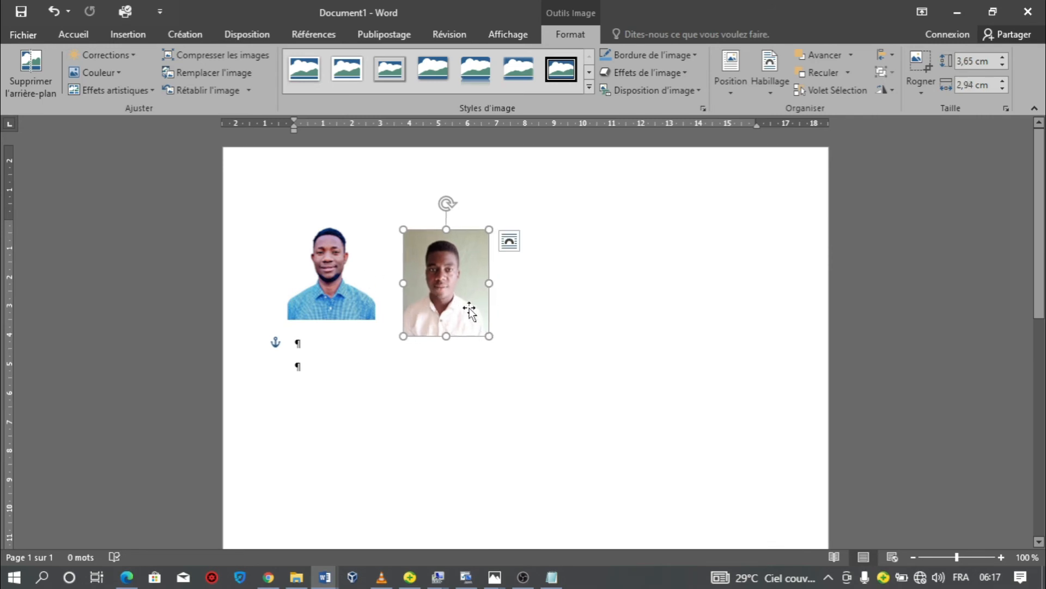
- Crop the white-shirt portrait further to about 3.52 cm high by 2.75 cm wide and shift it slightly upward
left_click(921, 68)
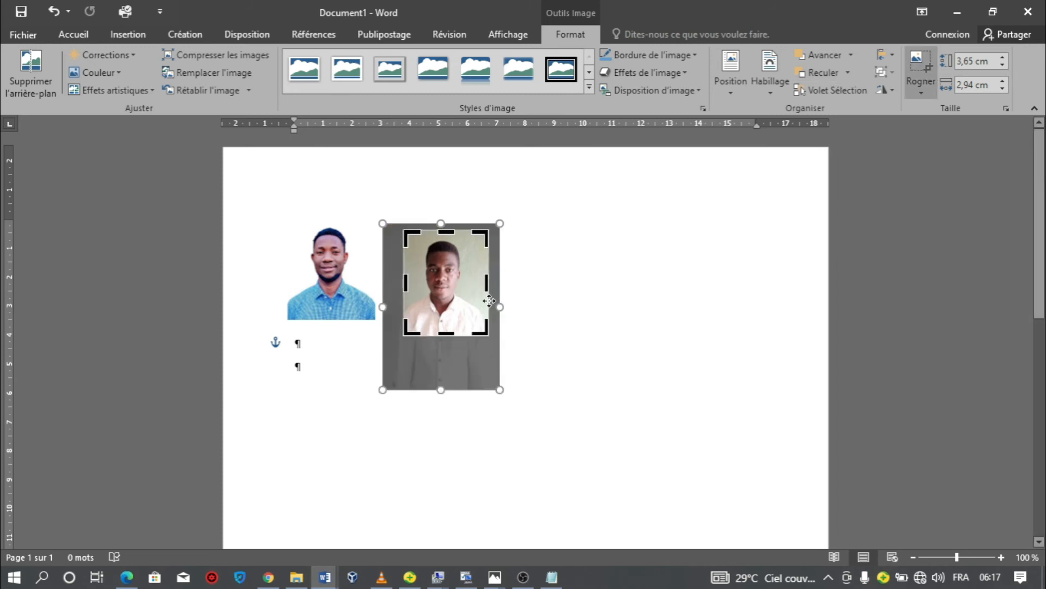
left_click_drag(486, 327, 483, 329)
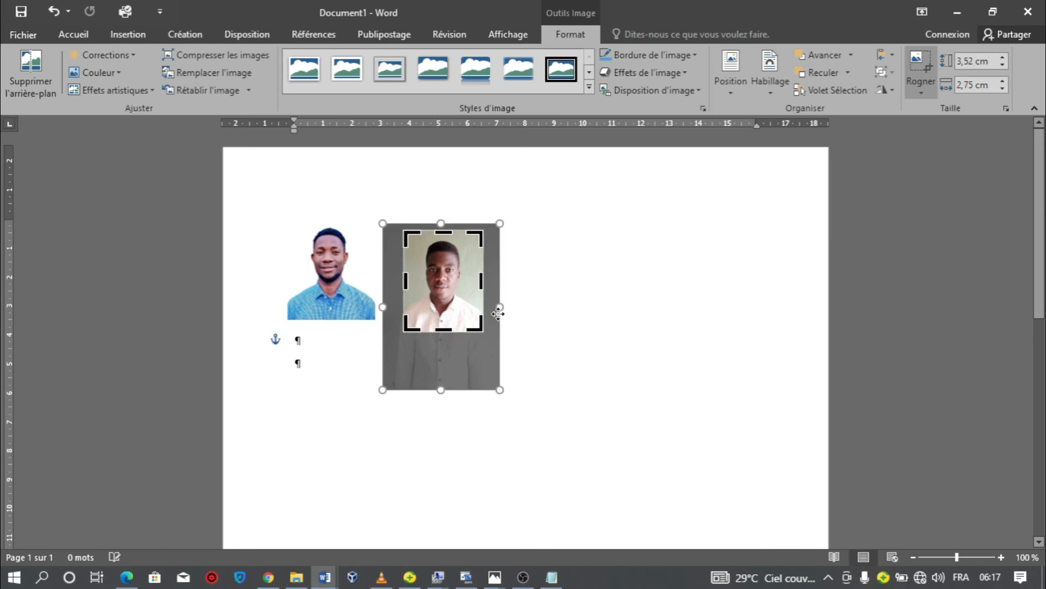
left_click(921, 65)
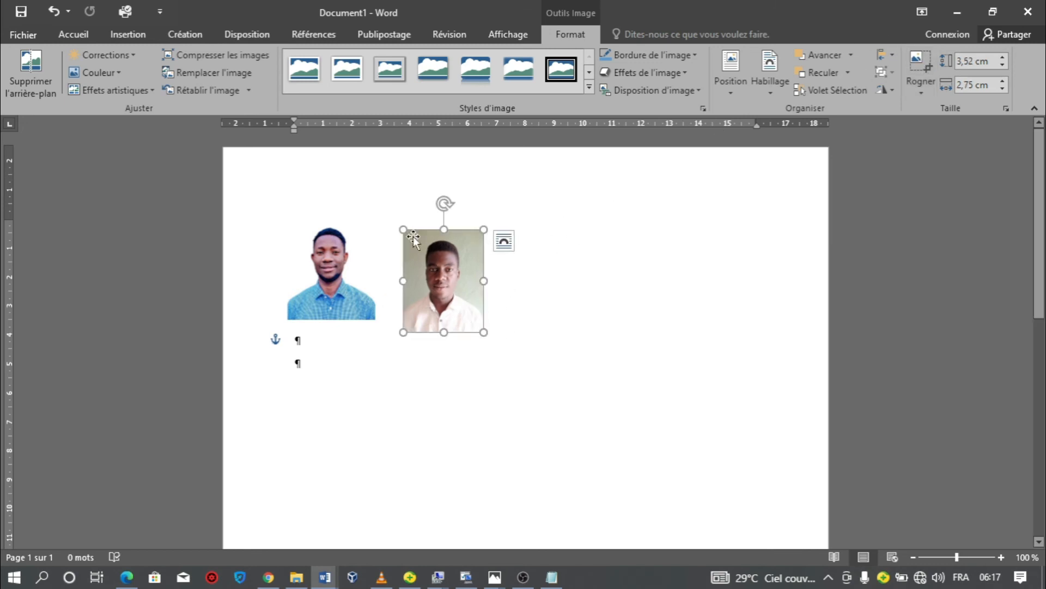
left_click_drag(425, 256, 422, 247)
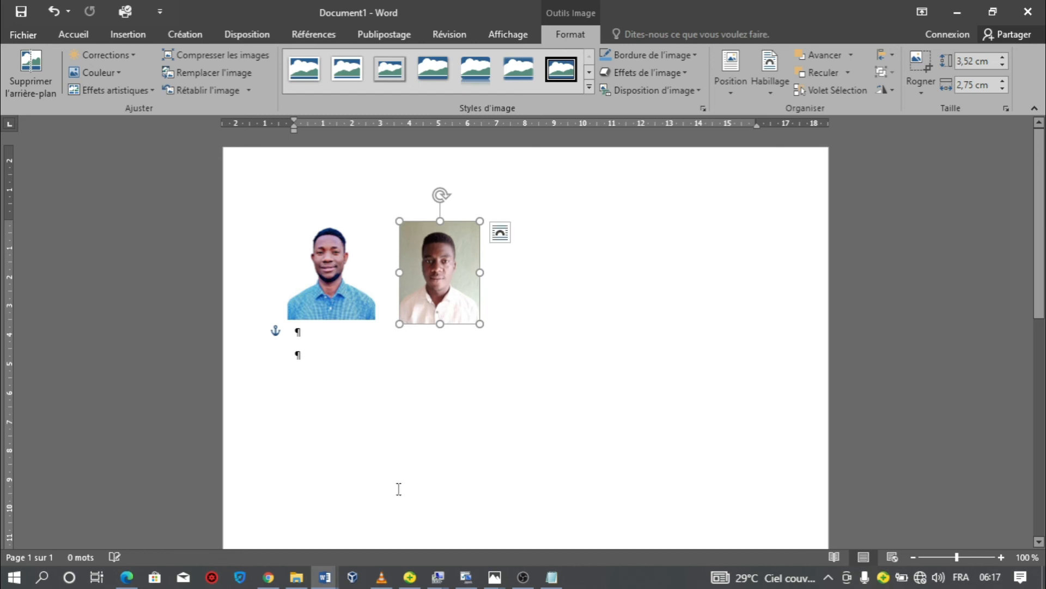
- Enlarge the blue-shirt portrait slightly and crop it to about 3.49 cm high by 2.91 cm wide
left_click(341, 291)
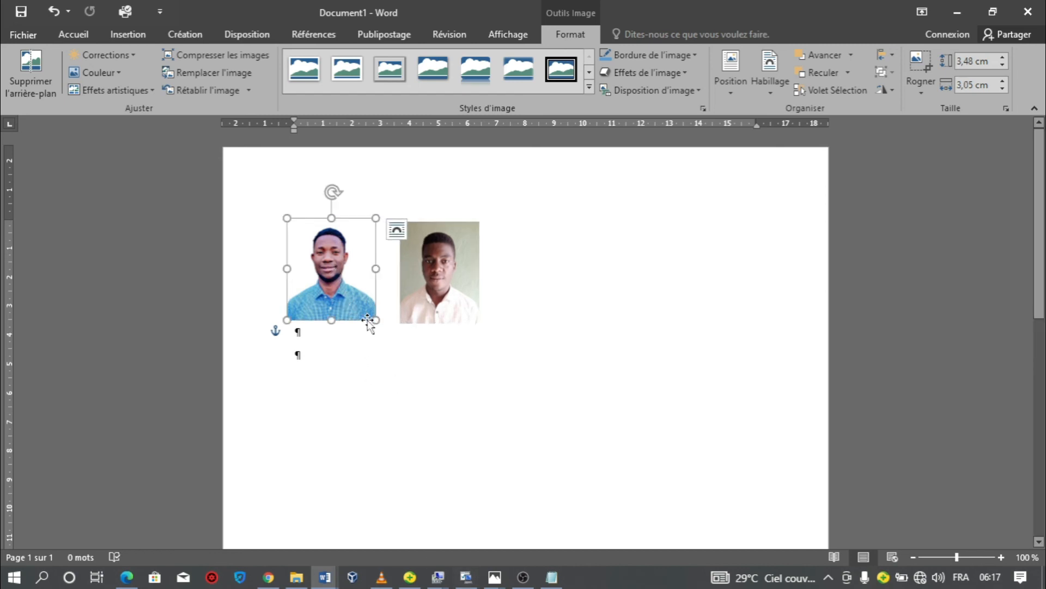
left_click_drag(377, 321, 380, 325)
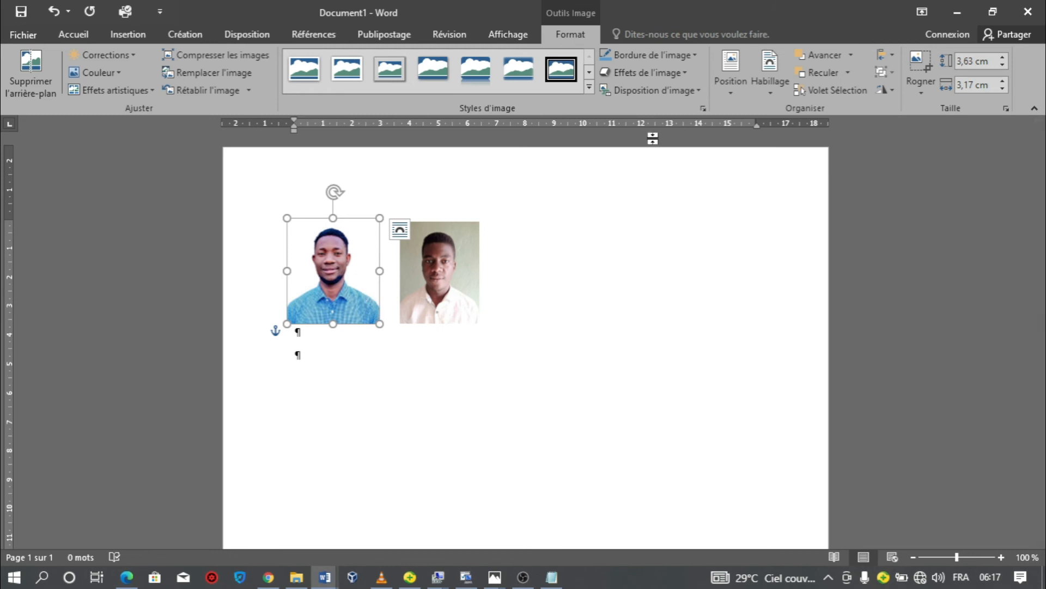
left_click(918, 60)
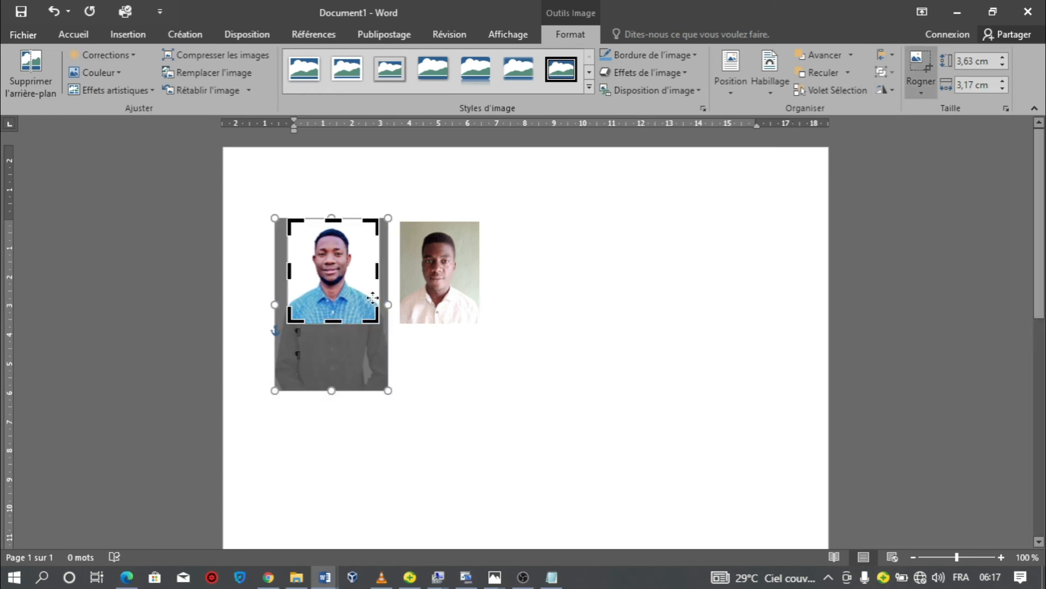
left_click_drag(374, 315, 371, 319)
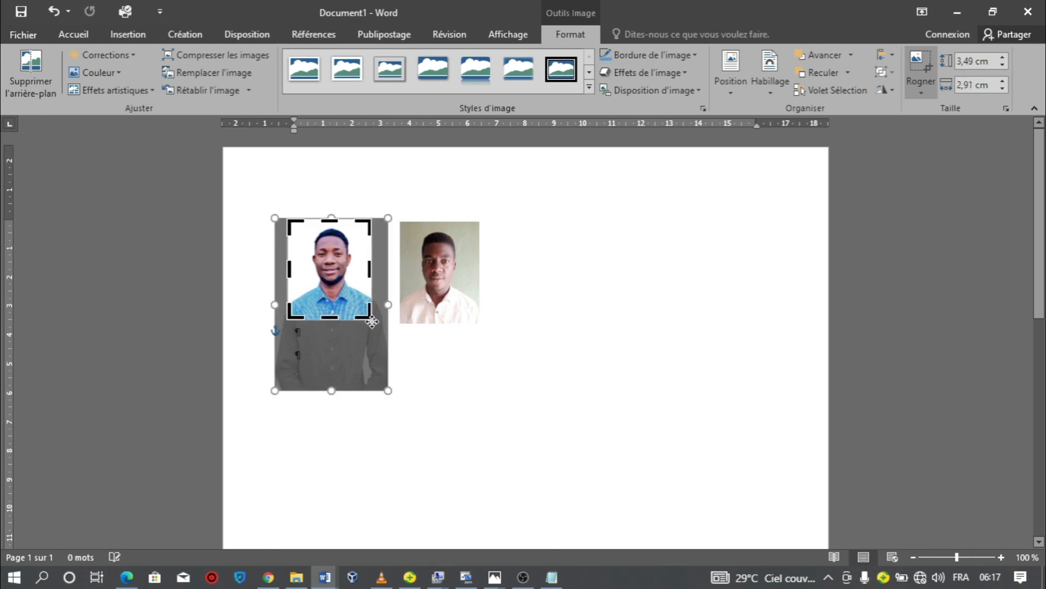
left_click(938, 75)
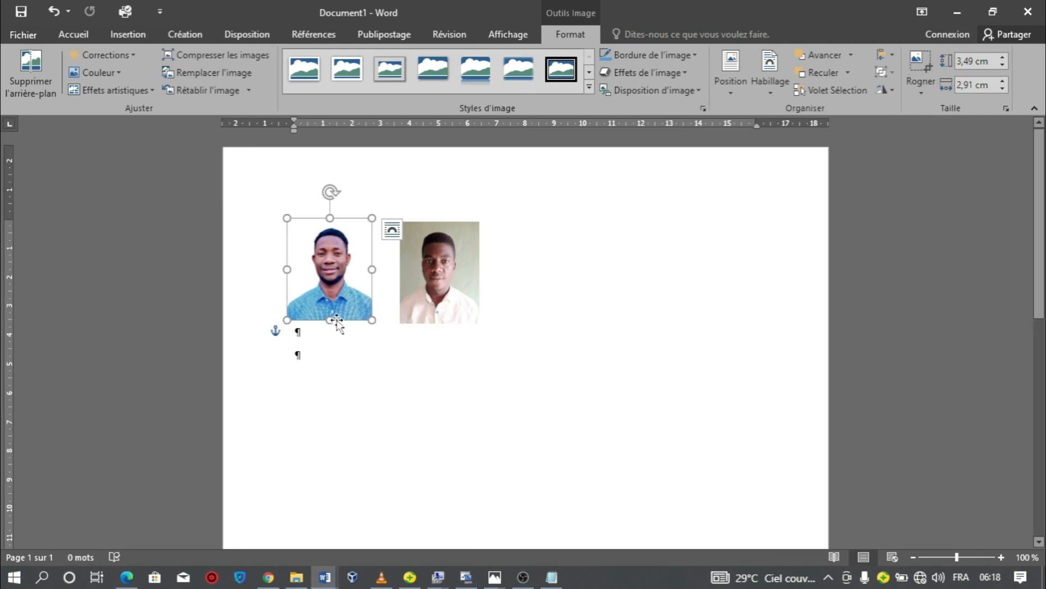
- Enlarge both portraits proportionally so their lower edges nearly align, making the white-shirt one about 3.82 × 2.99 cm
left_click_drag(333, 322, 376, 329)
left_click(441, 313)
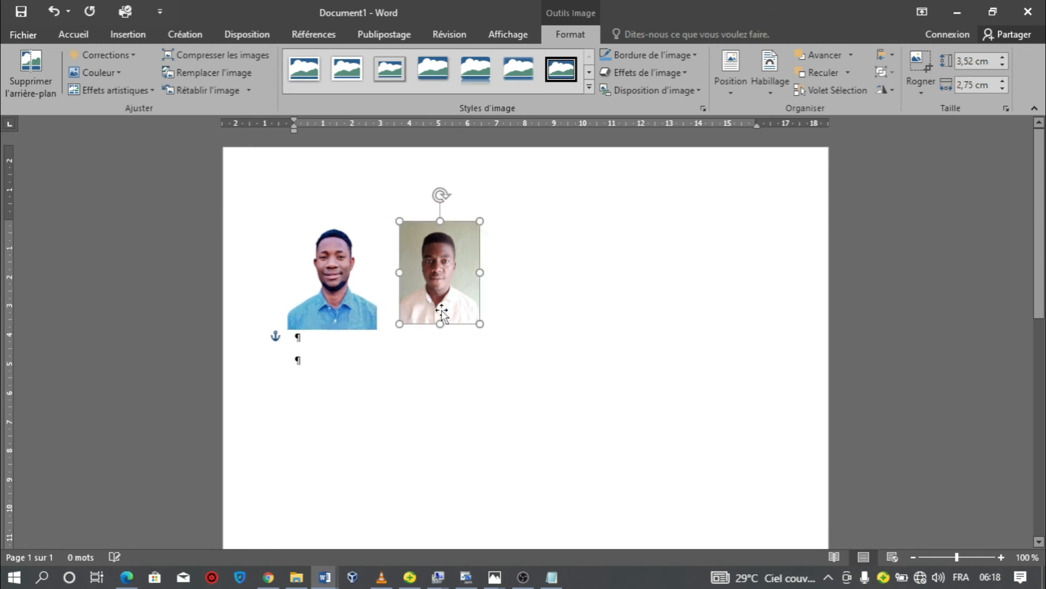
left_click_drag(478, 325, 487, 329)
left_click(351, 316)
left_click_drag(377, 331, 380, 333)
left_click(451, 328)
left_click_drag(484, 335, 487, 332)
- Enlarge the white-shirt portrait to about 3.92 × 3.07 cm to match the blue-shirt portrait, and deselect it
left_click(374, 413)
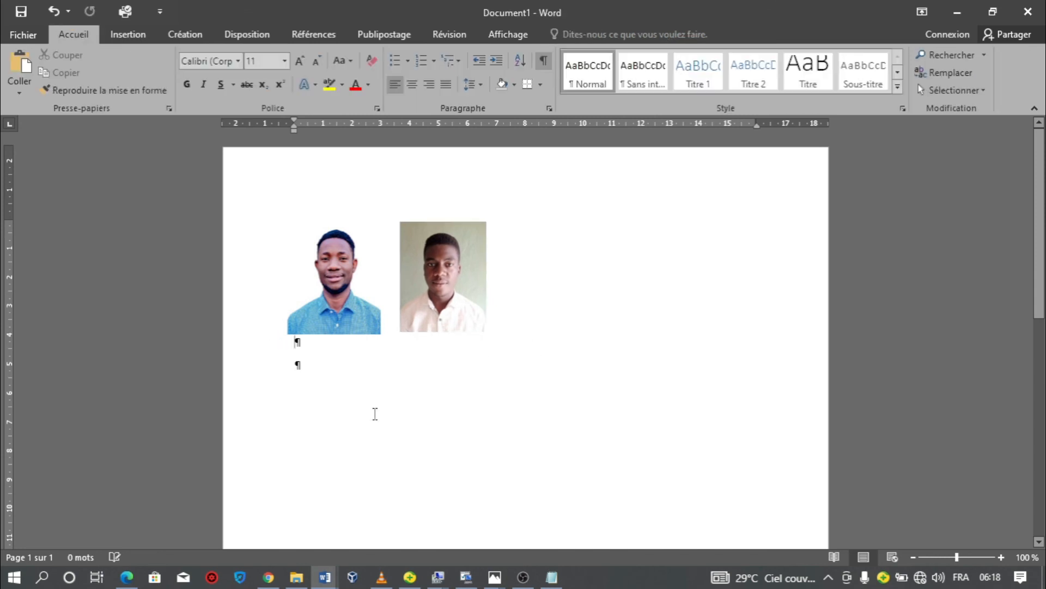
left_click(474, 315)
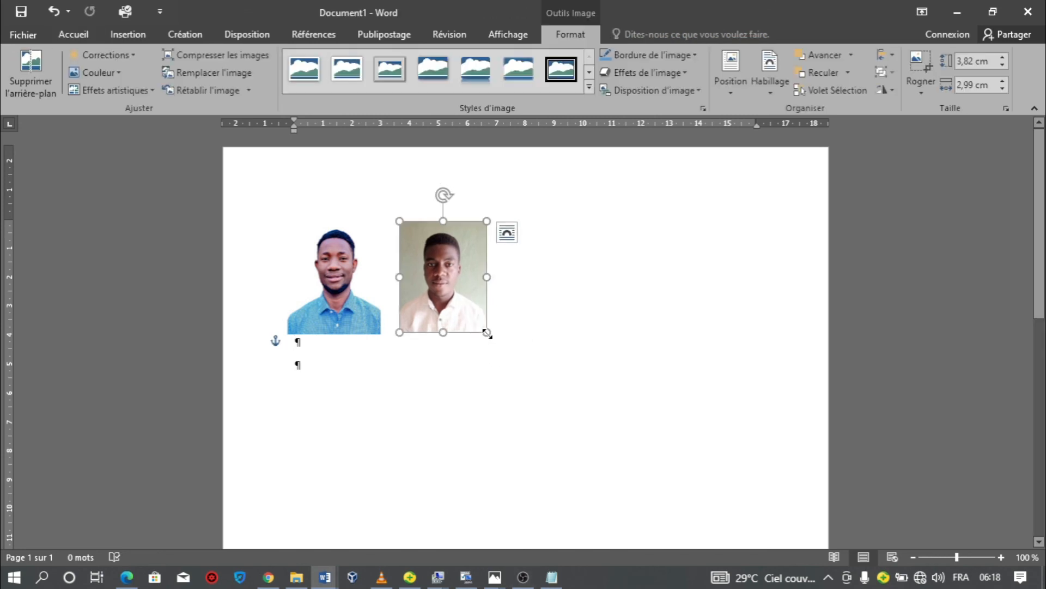
left_click_drag(488, 333, 490, 335)
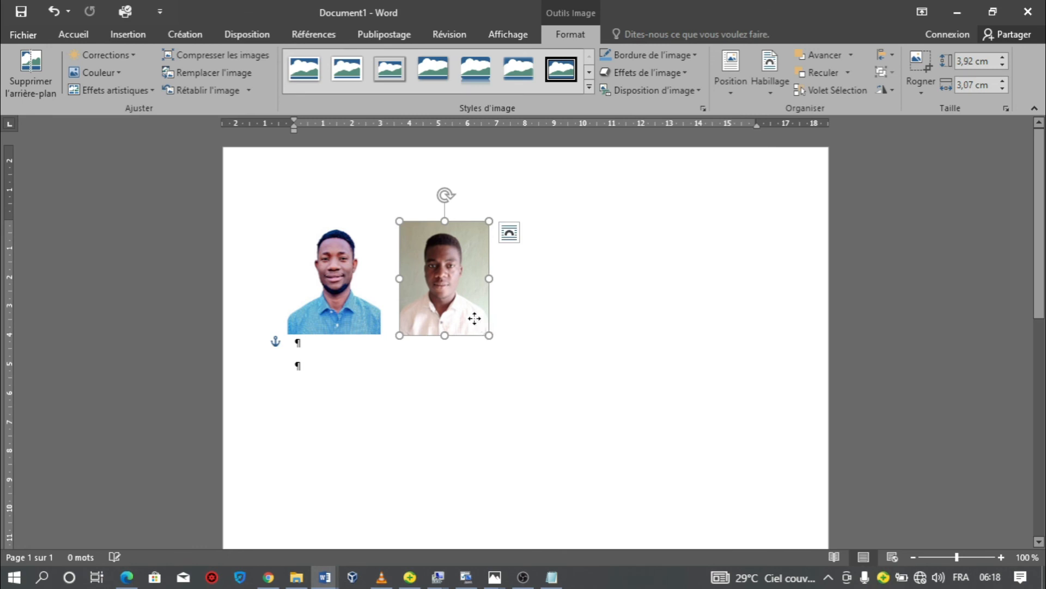
left_click(431, 385)
- Switch to the Notepad note and start a closing line beginning with "Mer" below the photo instruction
left_click(552, 577)
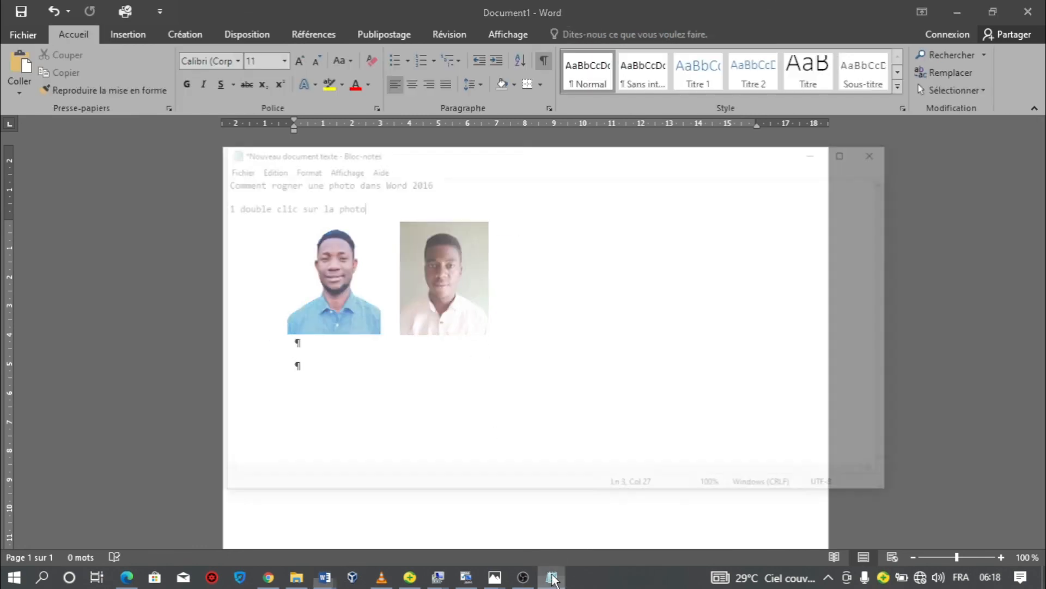
key("Return")
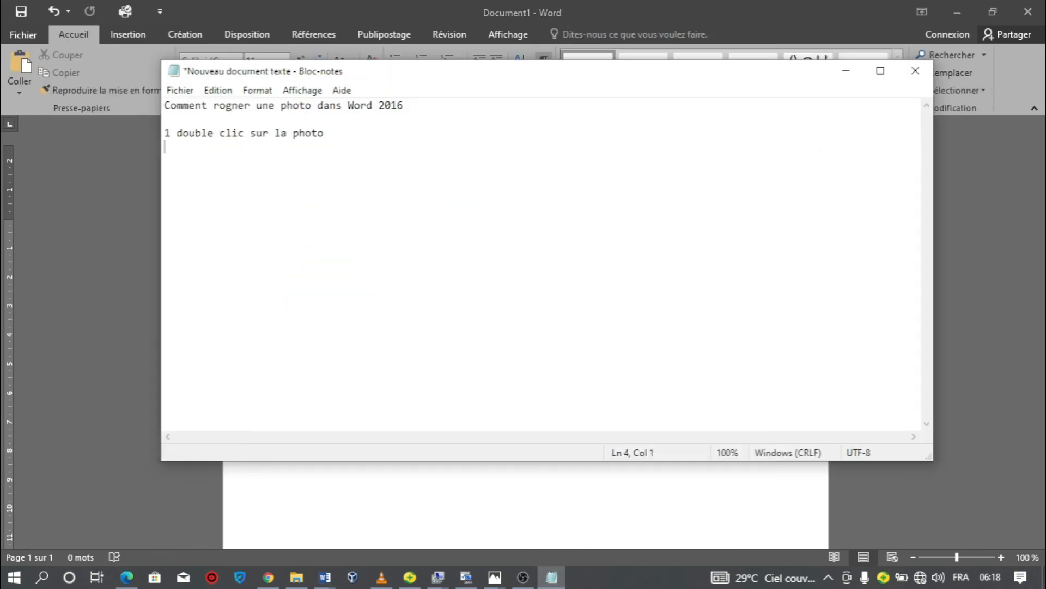
key("BackSpace")
key("BackSpace")
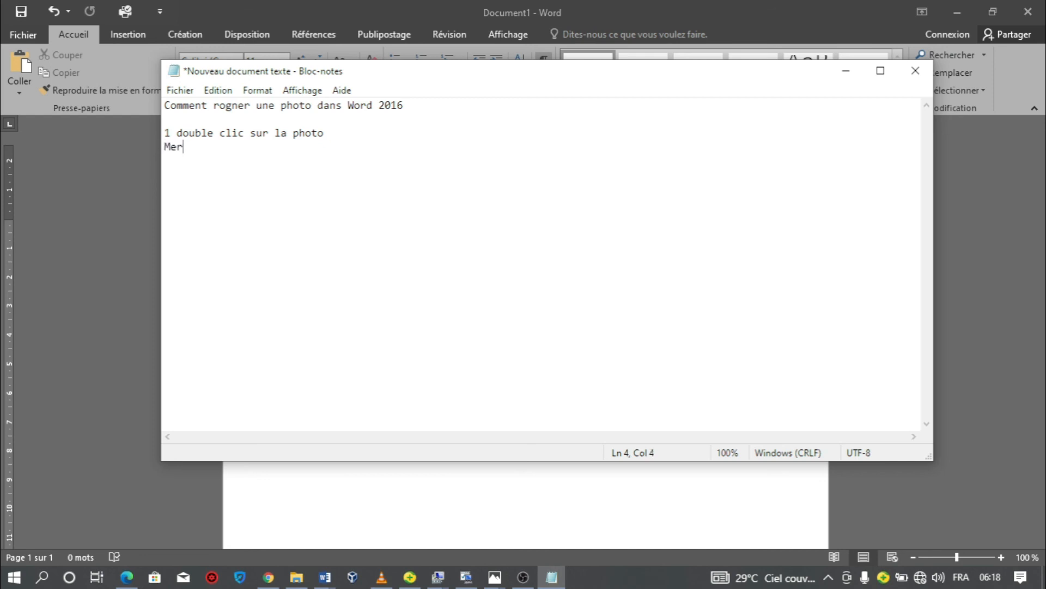